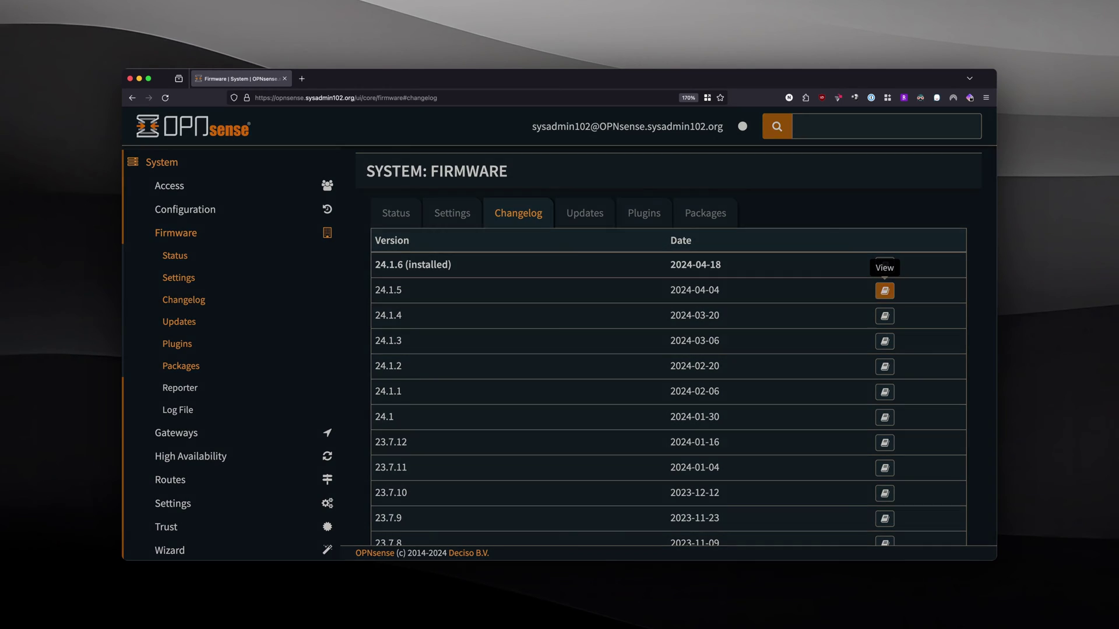
pyautogui.click(884, 290)
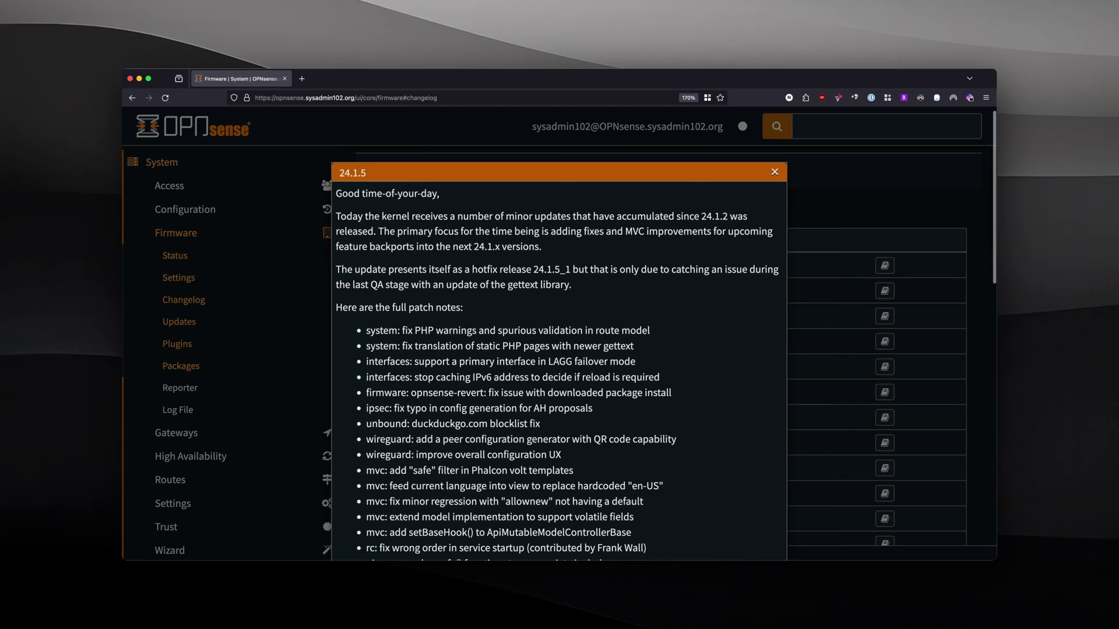
pyautogui.scroll(-1, 560, 350)
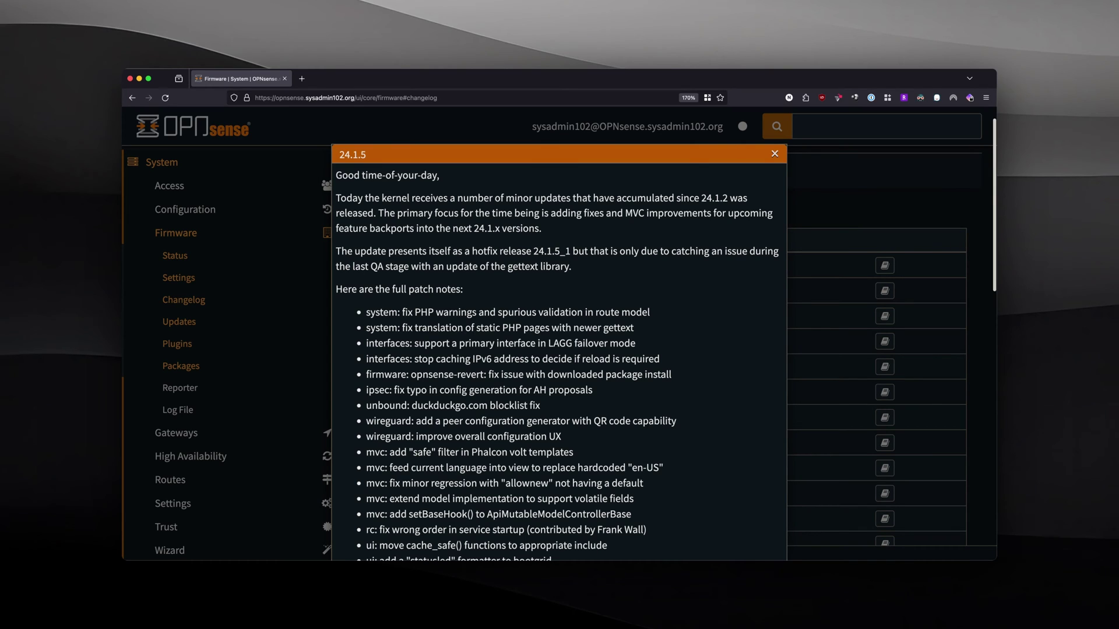
pyautogui.moveTo(416, 421); pyautogui.dragTo(654, 421)
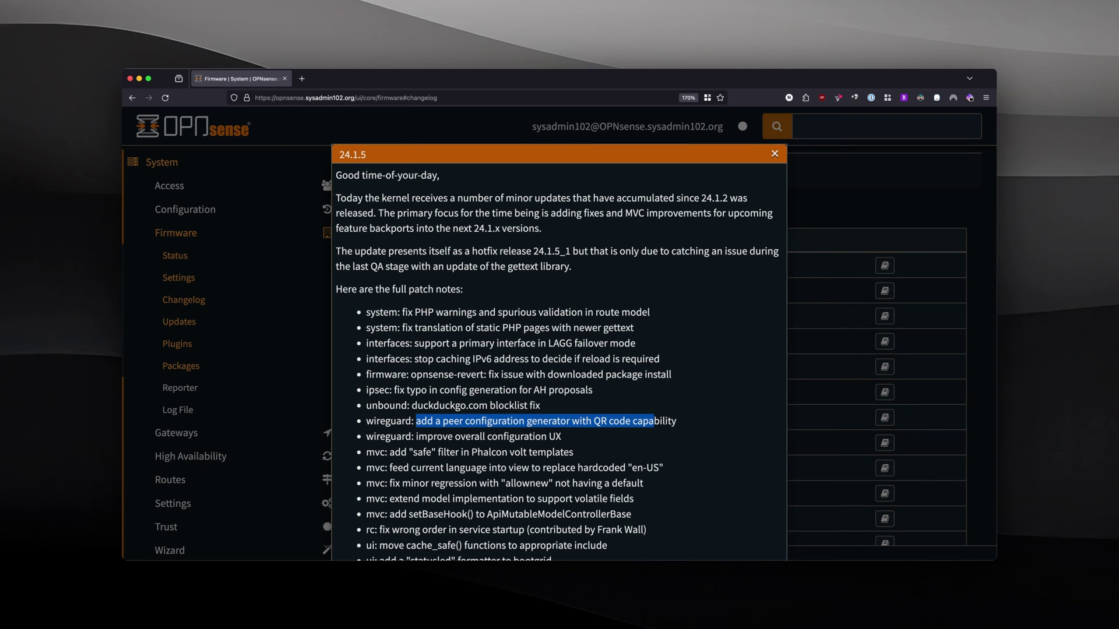
pyautogui.press('Escape')
# Go to VPN > WireGuard > Peer generator in the OPNsense sidebar
pyautogui.scroll(-3, 227, 408)
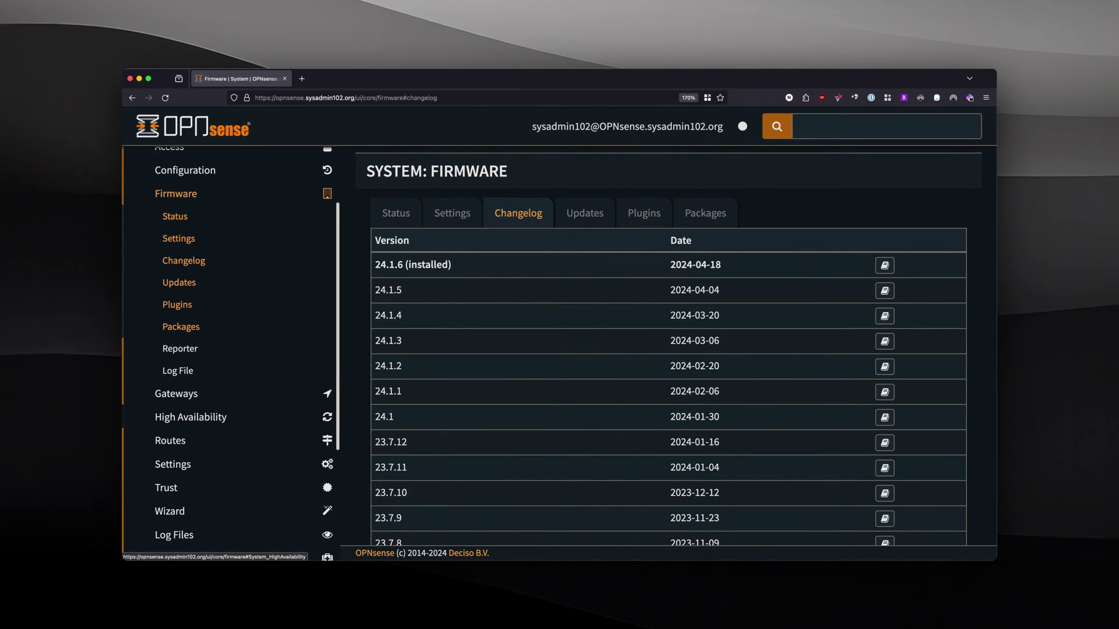
pyautogui.scroll(-3, 227, 461)
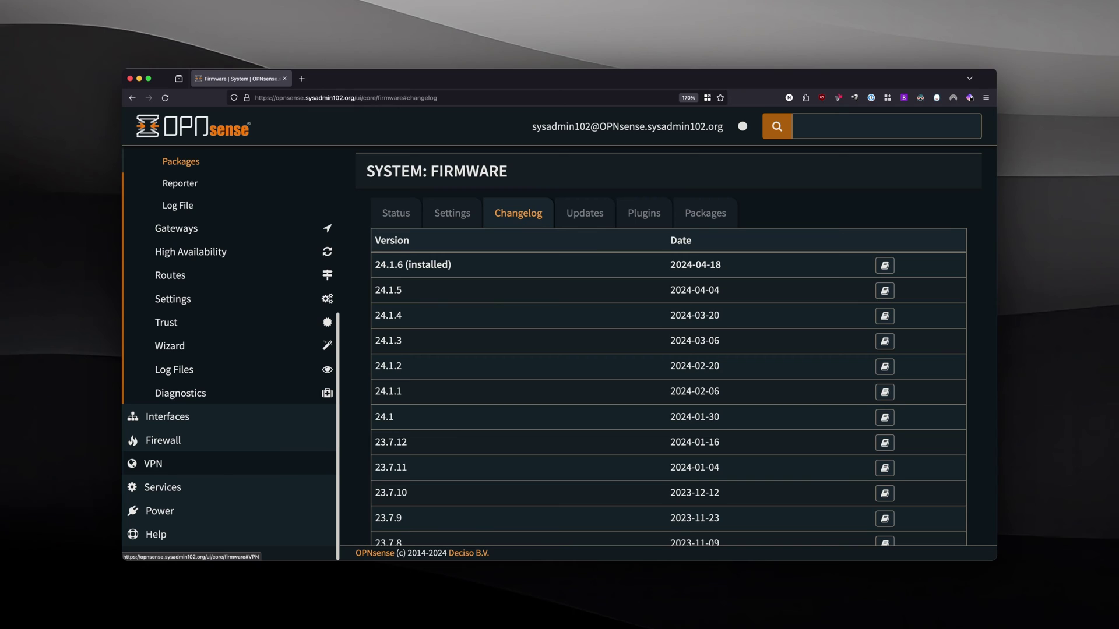
pyautogui.click(153, 463)
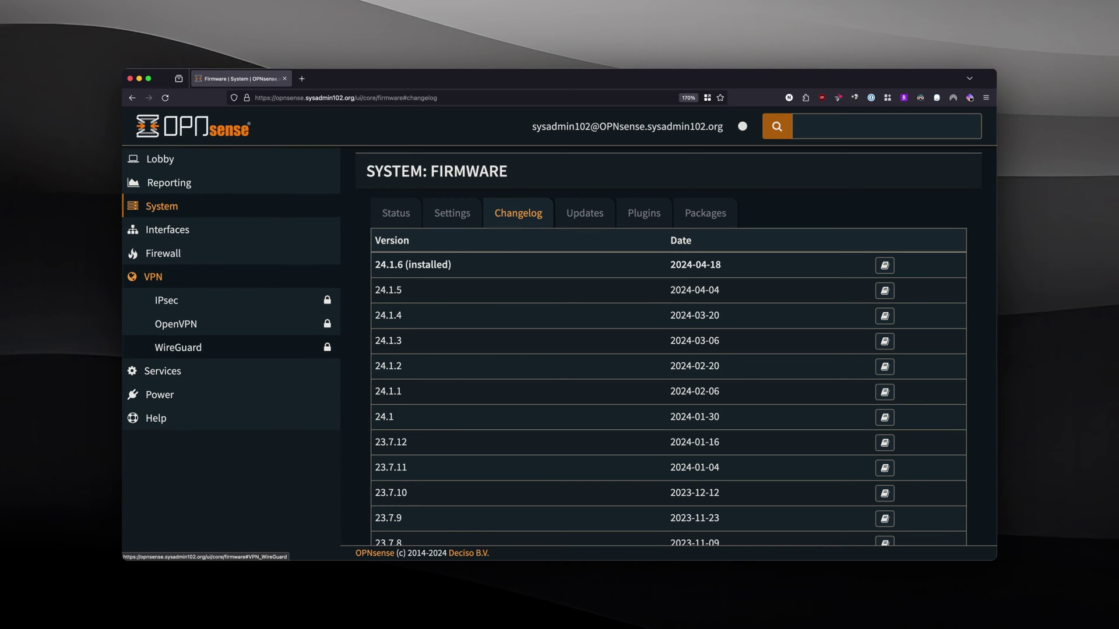
pyautogui.click(178, 347)
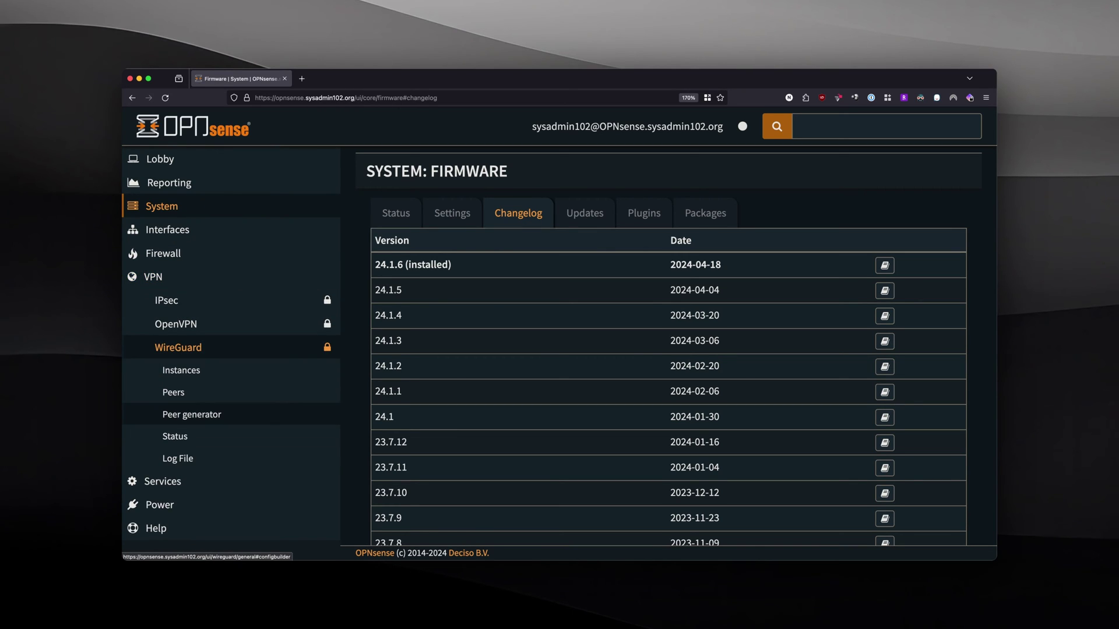
pyautogui.click(191, 414)
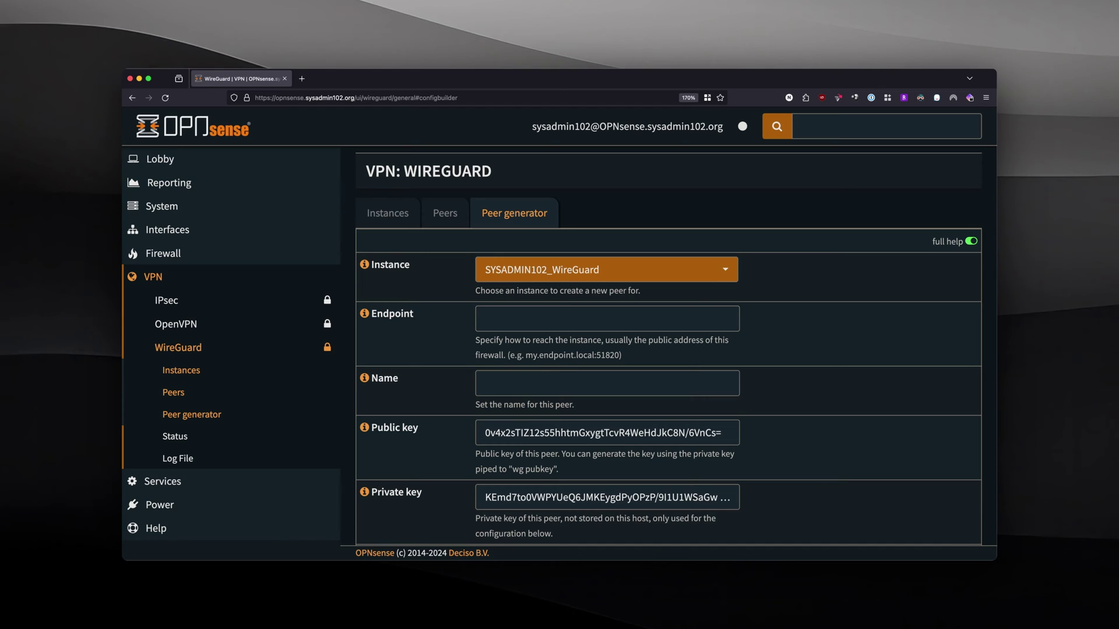
# Keep SYSADMIN102_WireGuard as the instance and clear the example text before entering the Endpoint
pyautogui.click(606, 269)
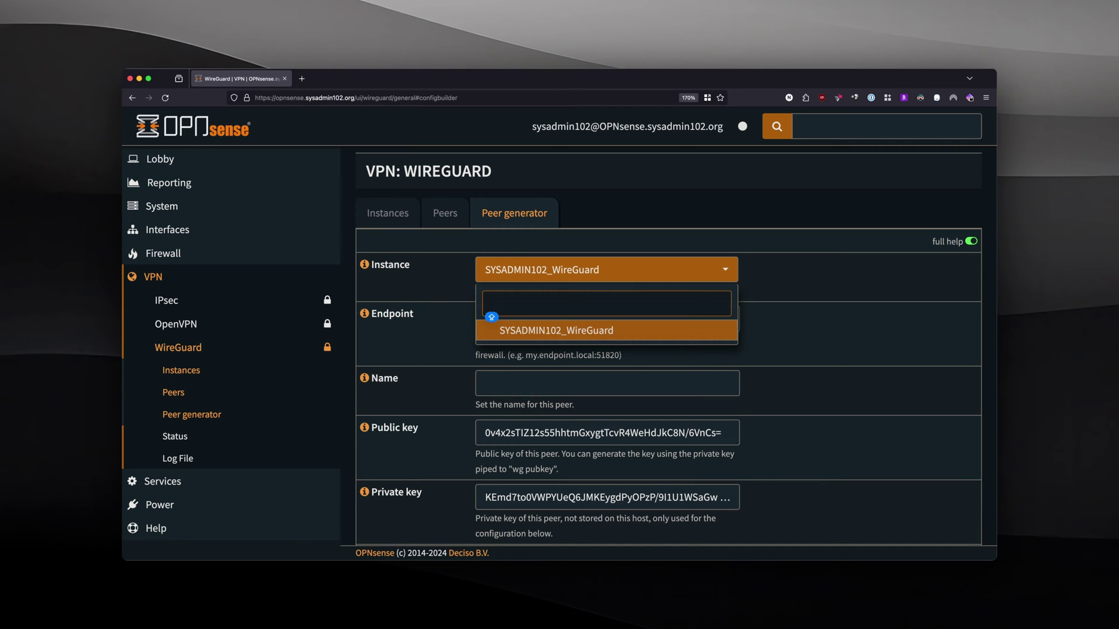
pyautogui.click(492, 328)
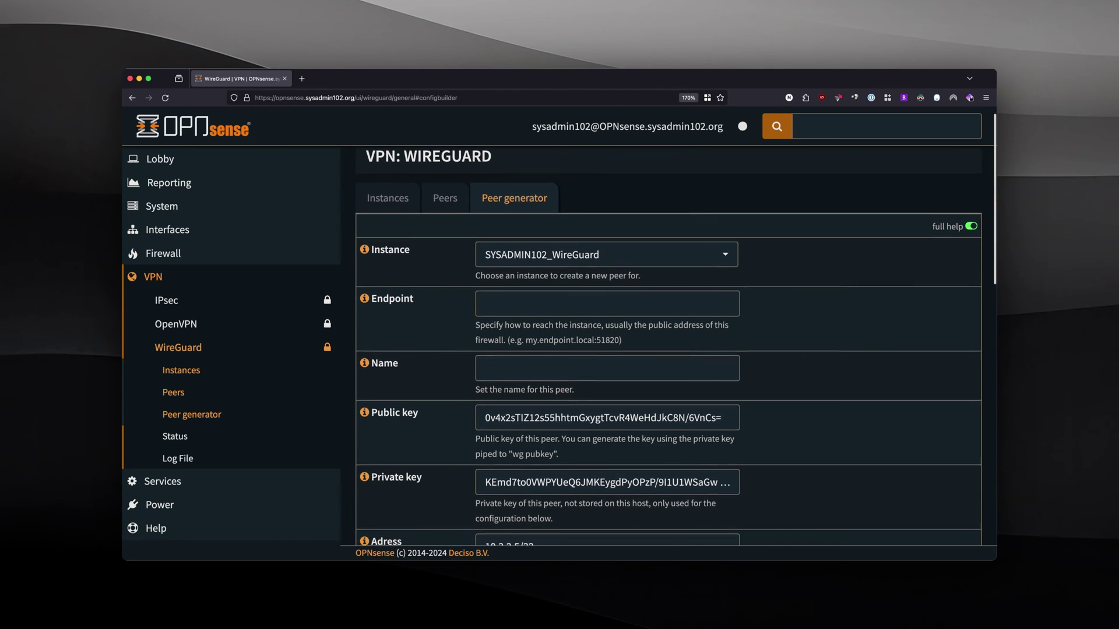
pyautogui.scroll(-1, 675, 327)
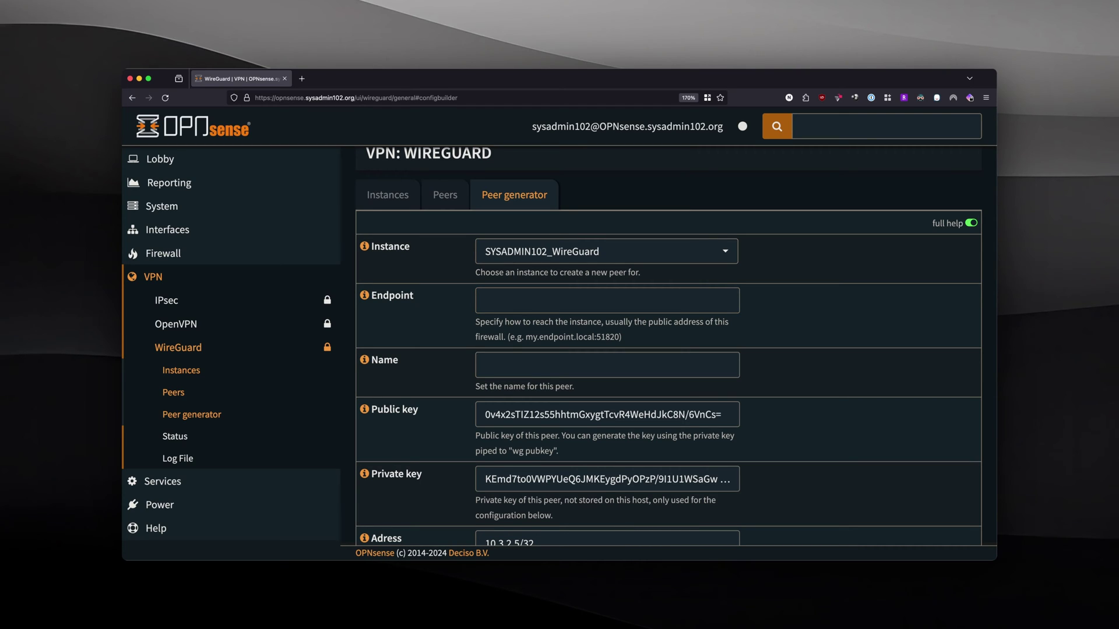
pyautogui.moveTo(526, 337); pyautogui.dragTo(619, 337)
pyautogui.click(596, 337)
pyautogui.click(619, 337)
pyautogui.click(606, 300)
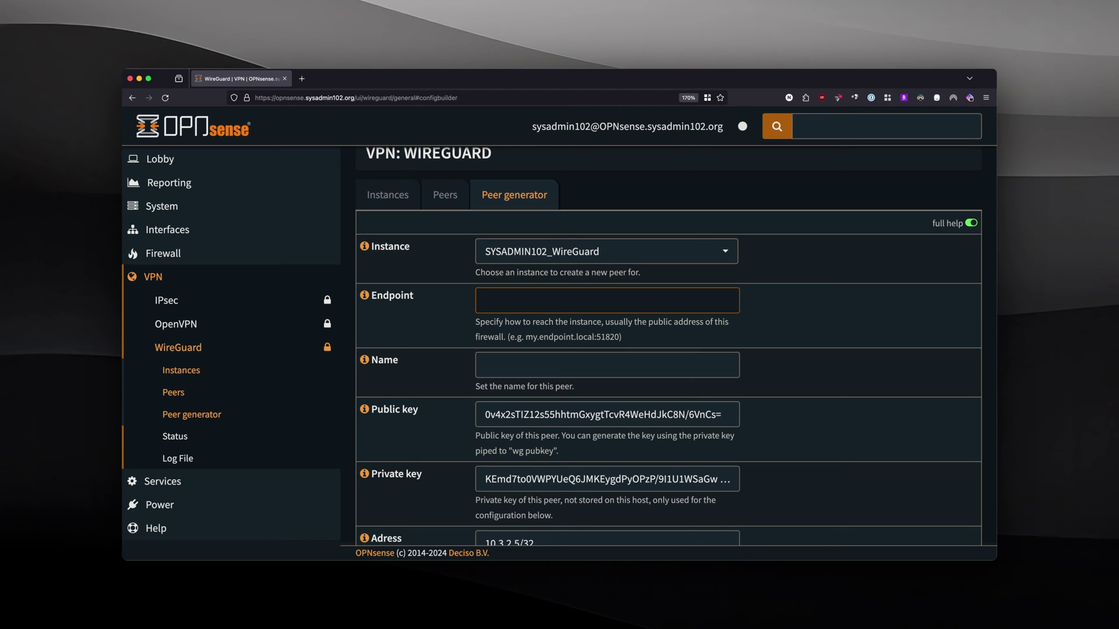
# Set the peer's Endpoint to opnsense.sysadmin102.org:51820
pyautogui.write('opnsense.sysadmin102.org')
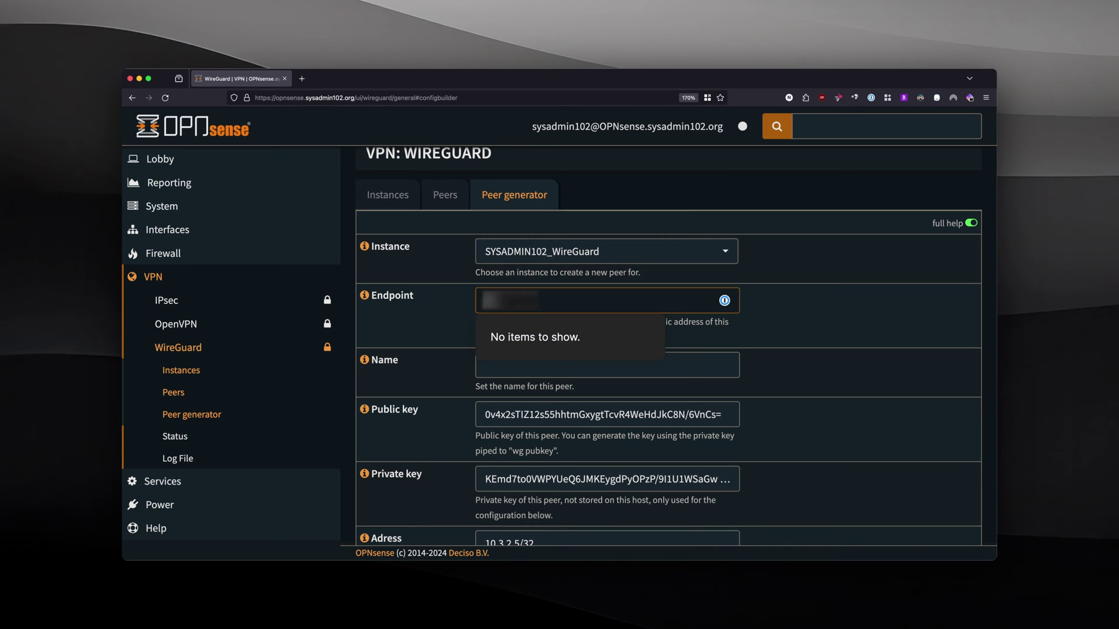
pyautogui.write(':518')
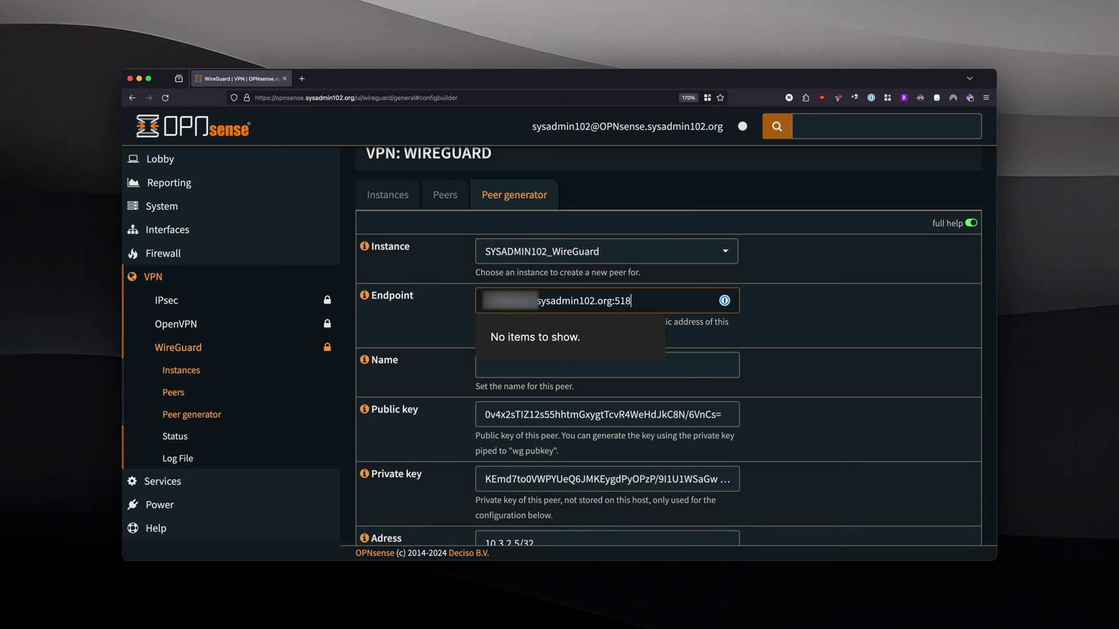
pyautogui.write('20')
pyautogui.press('Escape')
pyautogui.scroll(-1, 669, 349)
pyautogui.scroll(-1, 669, 332)
# Name the peer SYSADMIN102_remote_user3
pyautogui.click(608, 341)
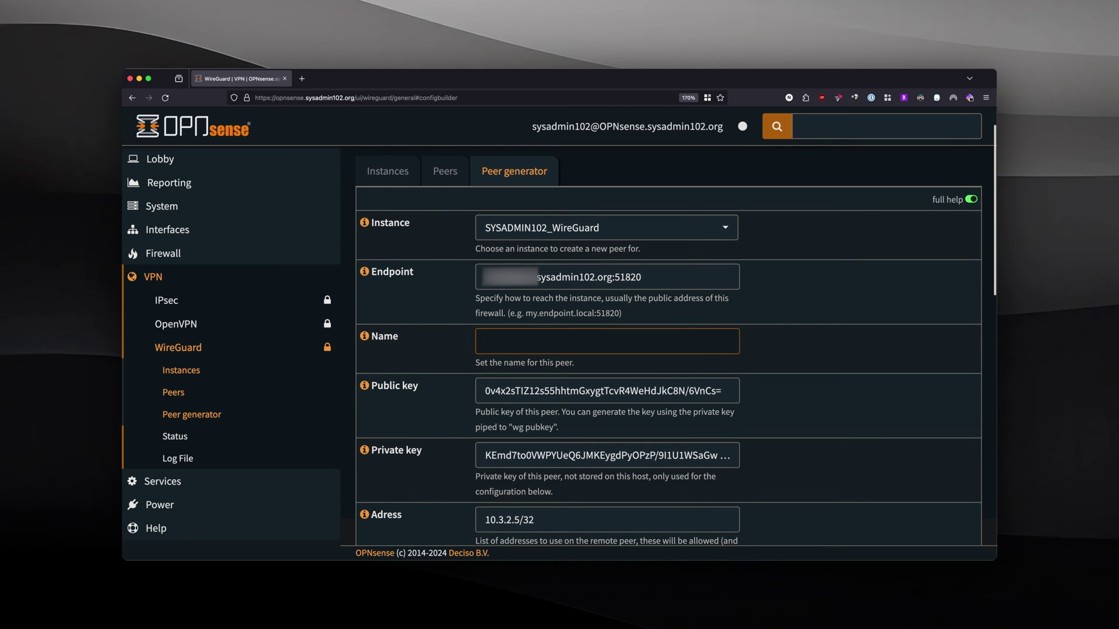
pyautogui.write('S')
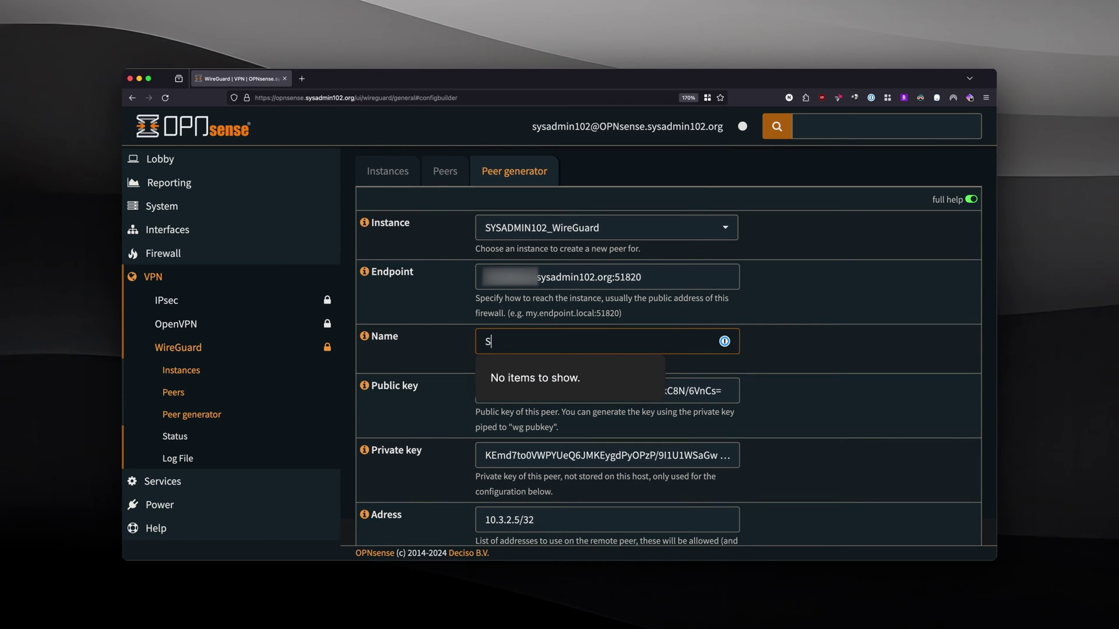
pyautogui.write('YSADMIN102_remote_us')
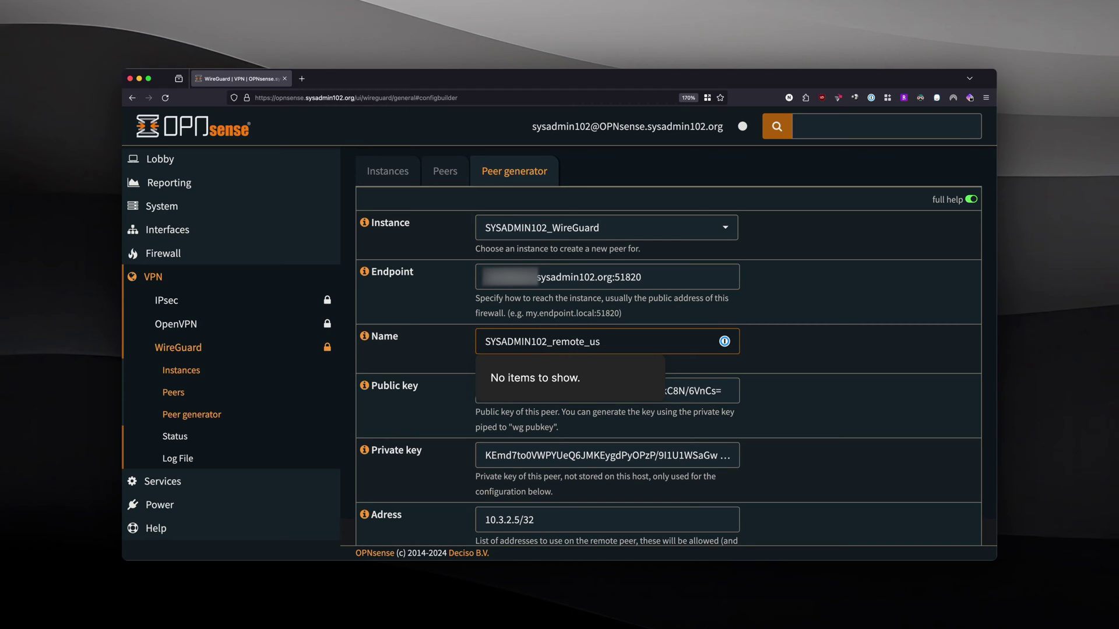
pyautogui.write('er3')
pyautogui.press('Tab')
pyautogui.scroll(-4, 668, 347)
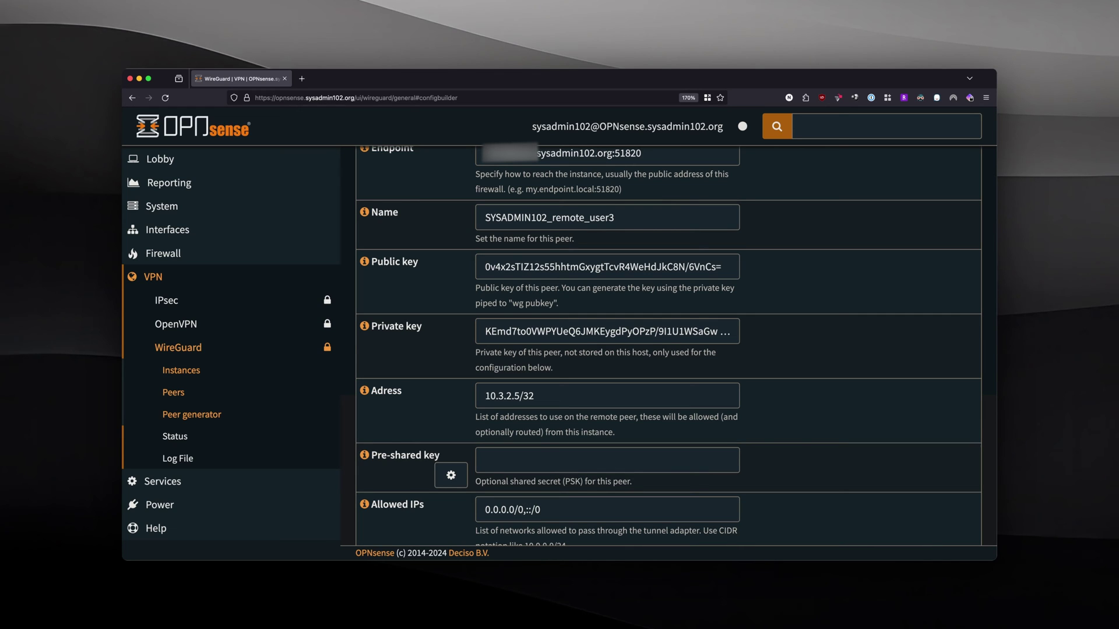
pyautogui.scroll(-6, 669, 348)
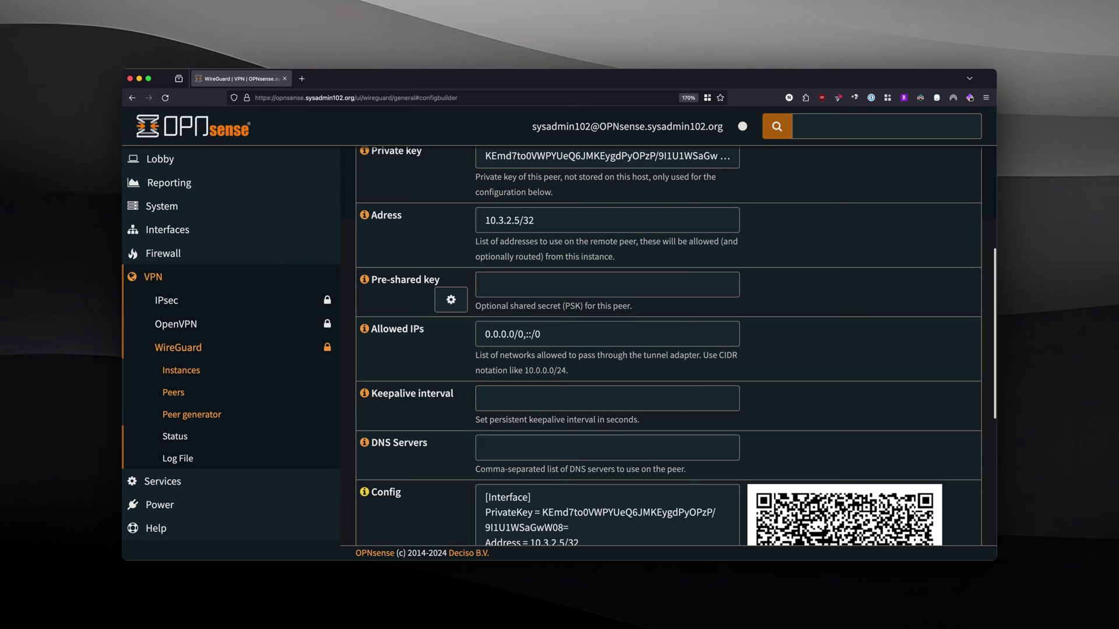
pyautogui.click(606, 334)
pyautogui.click(606, 333)
pyautogui.scroll(-2, 675, 347)
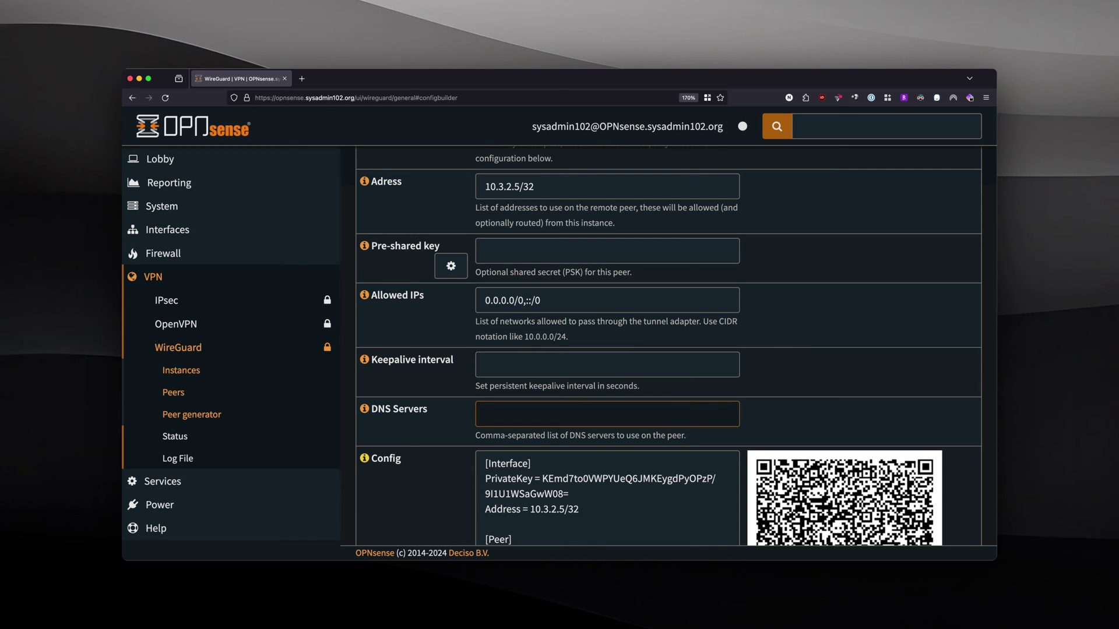
# Enter 10.13.2.1 as the peer's DNS server and scroll down to the generated config and QR code
pyautogui.click(486, 413)
pyautogui.write('10')
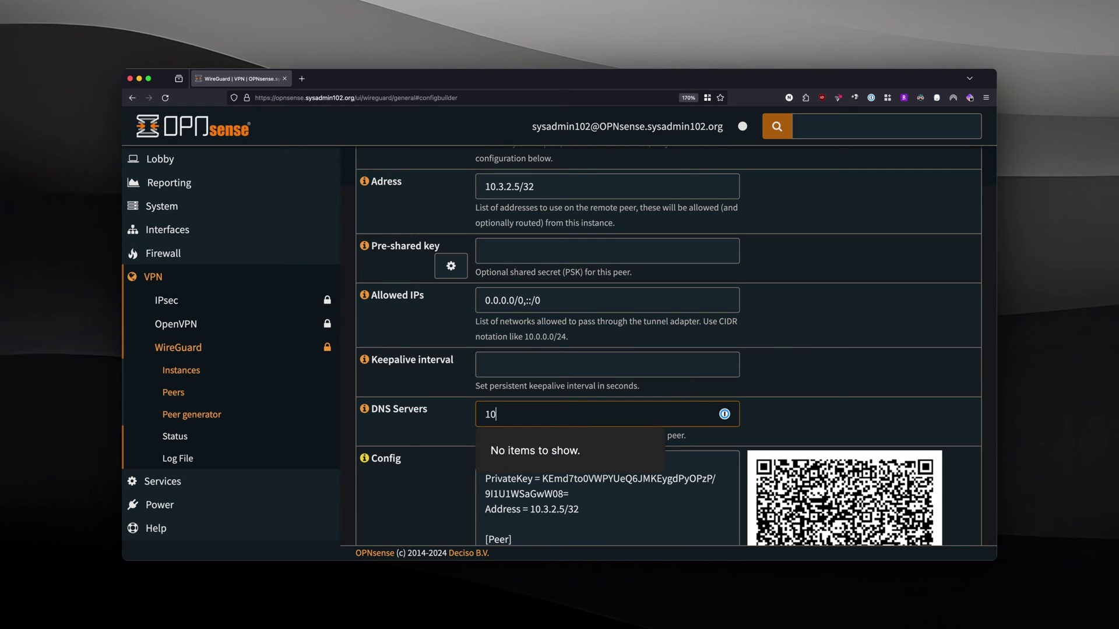
pyautogui.write('1.3.21')
pyautogui.write('.13.2.1')
pyautogui.press('Tab')
pyautogui.scroll(-2, 669, 350)
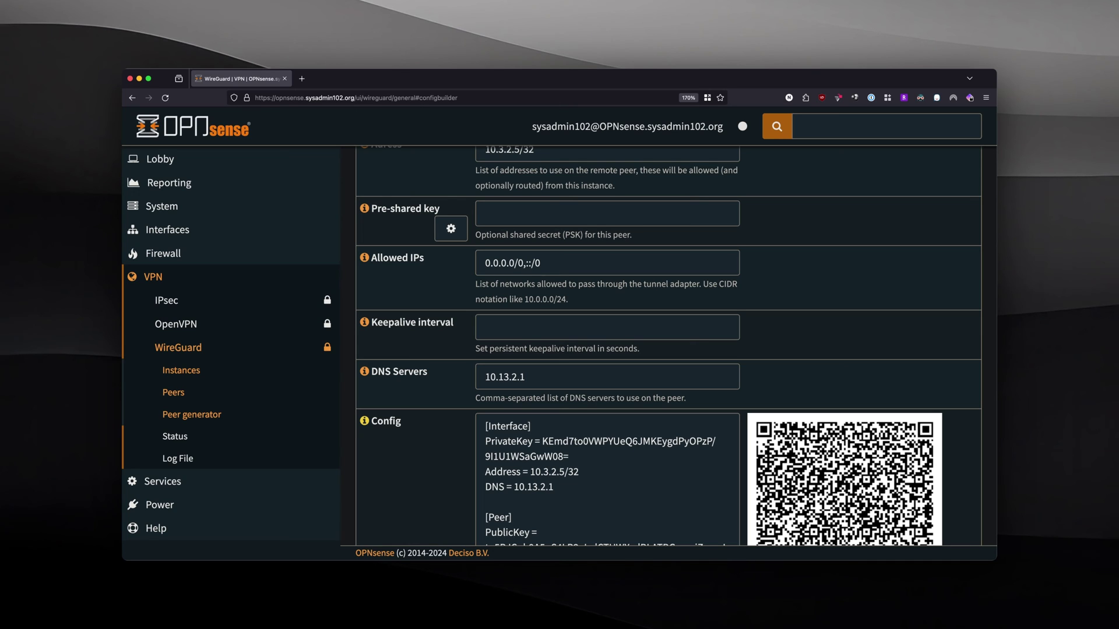
pyautogui.scroll(-3, 676, 349)
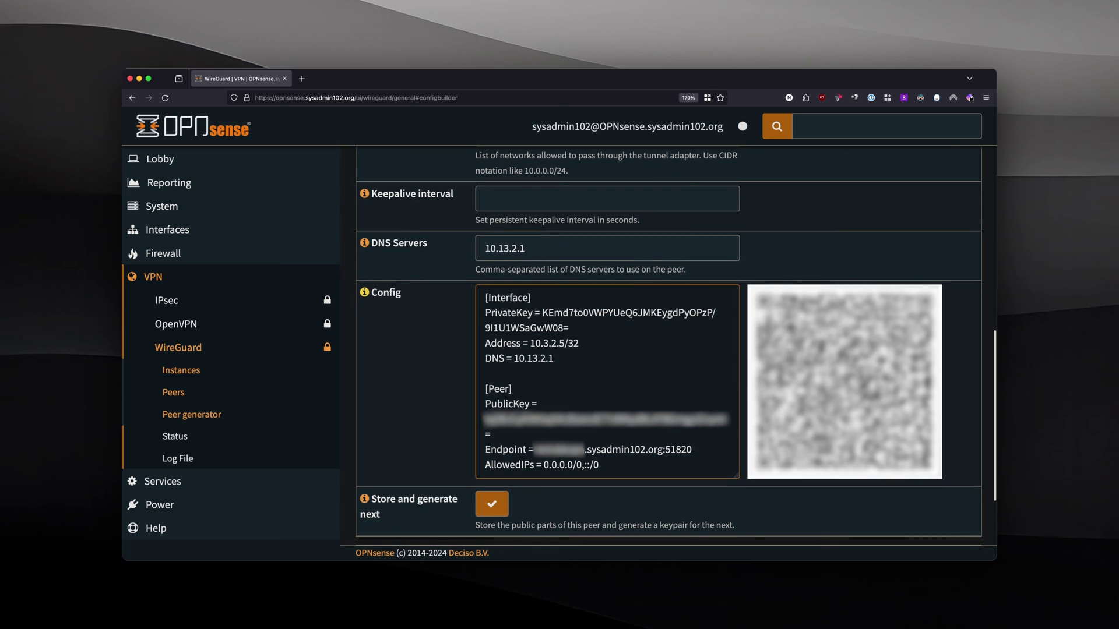
pyautogui.scroll(-1, 669, 348)
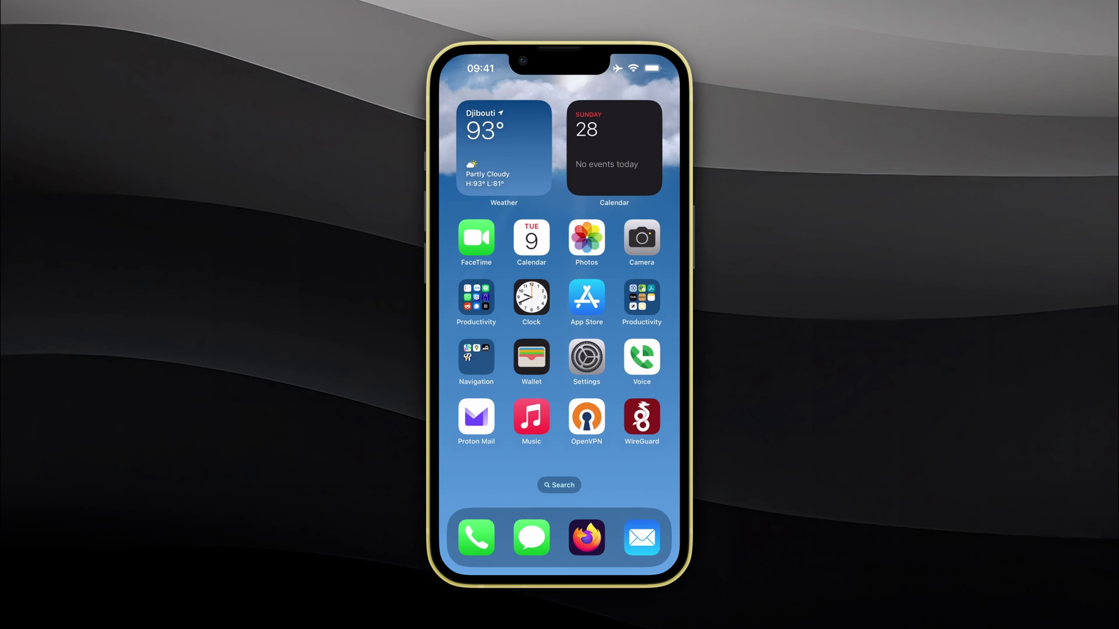
# In the iPhone WireGuard app, add a tunnel from the QR code and save it as SYSADMIN102_remote_user3
pyautogui.click(642, 417)
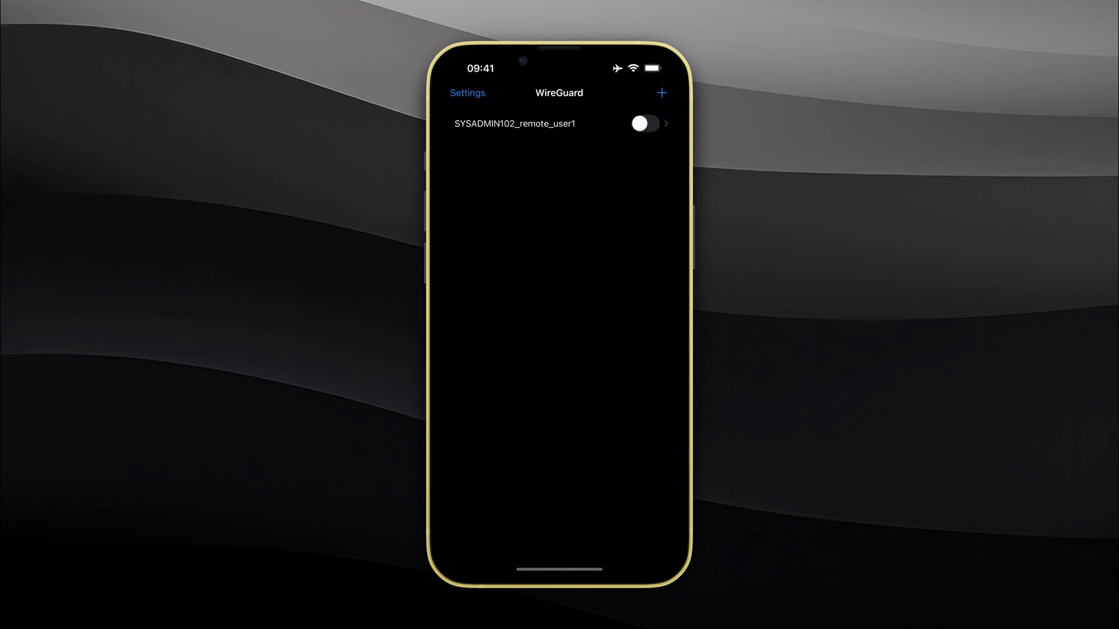
pyautogui.click(661, 93)
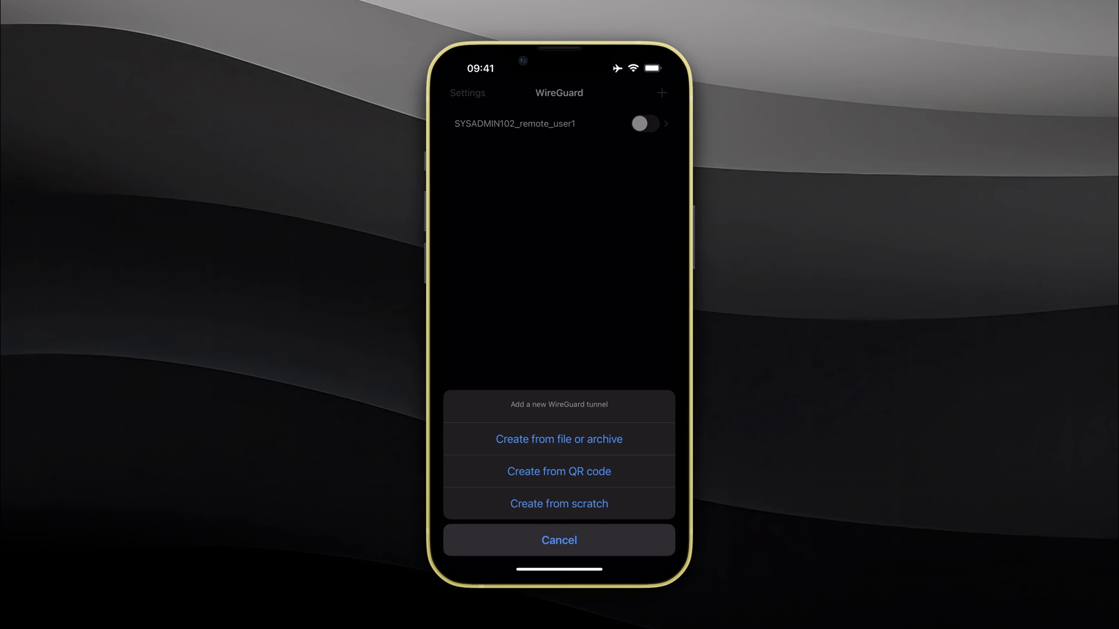
pyautogui.click(559, 471)
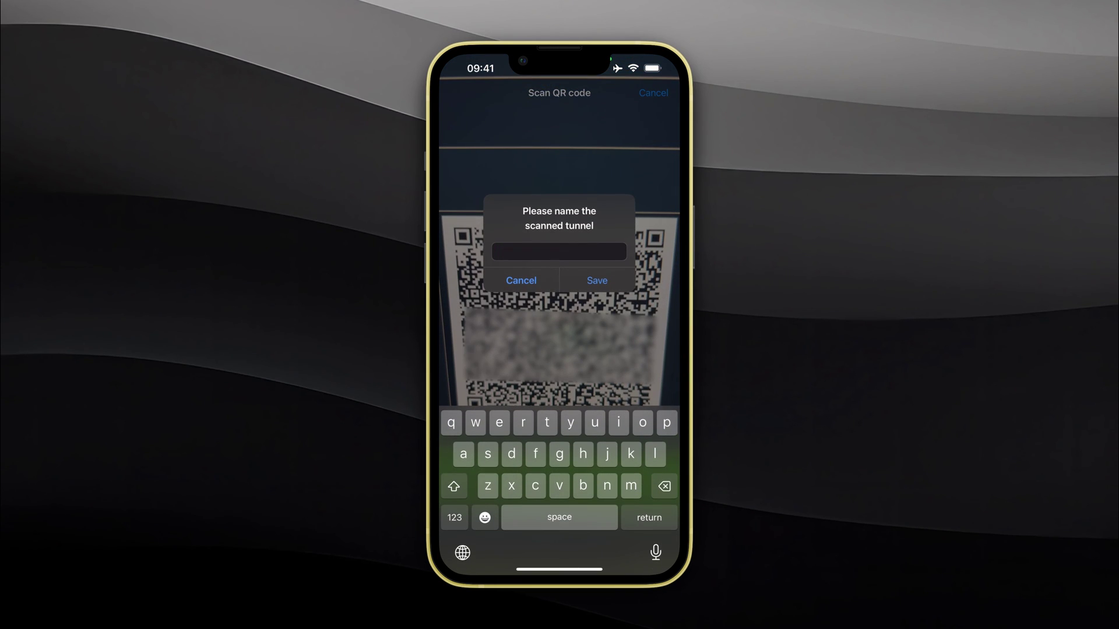
pyautogui.write('SYS')
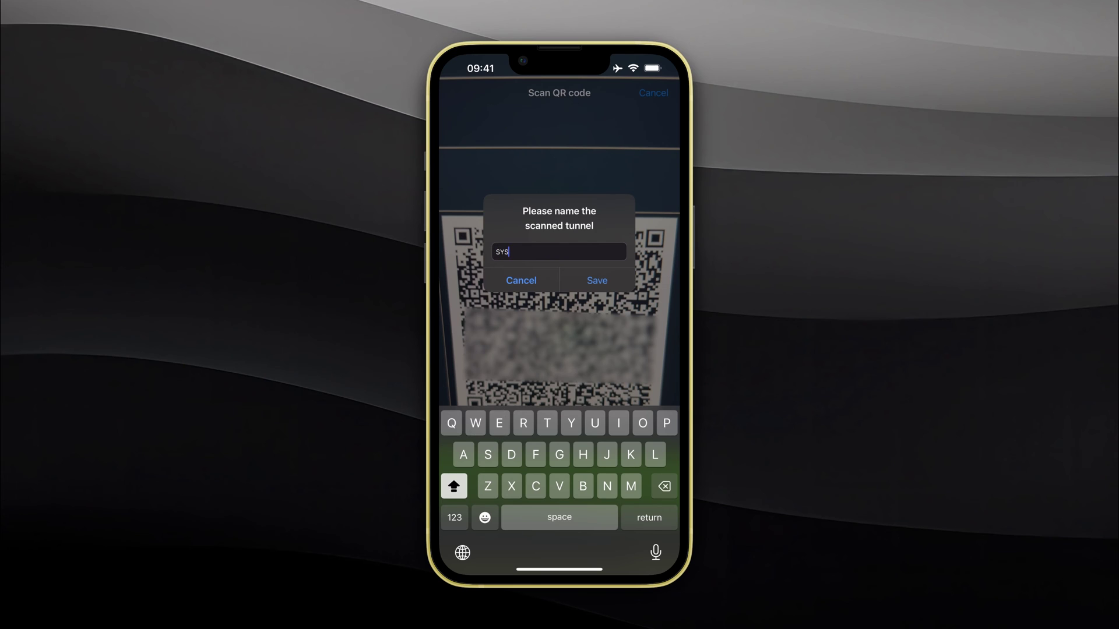
pyautogui.write('ADMIN102_remote_')
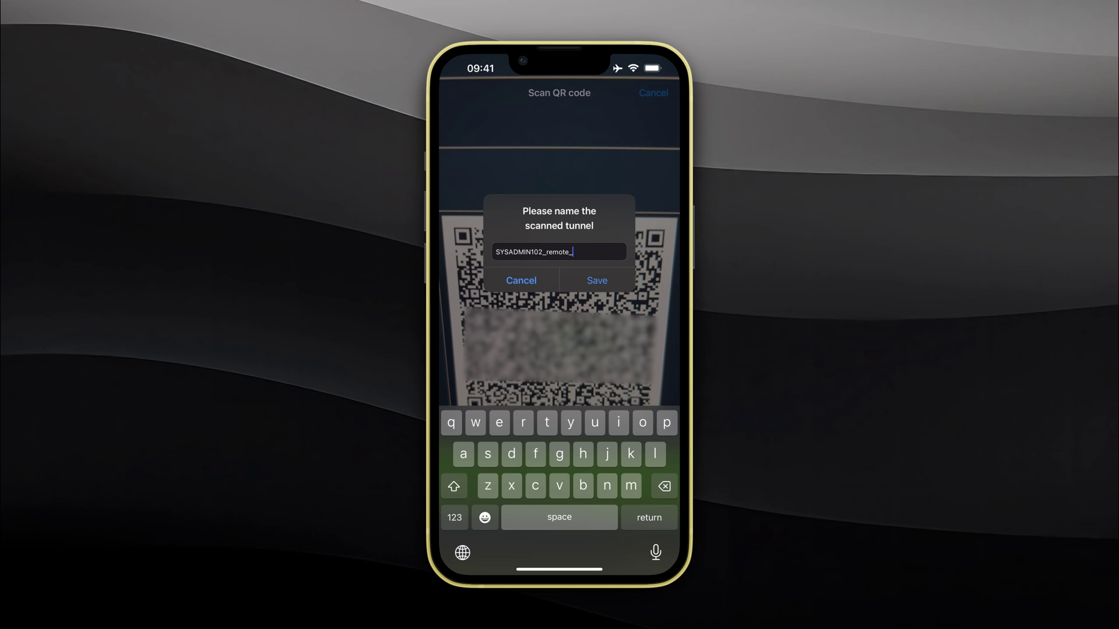
pyautogui.write('user')
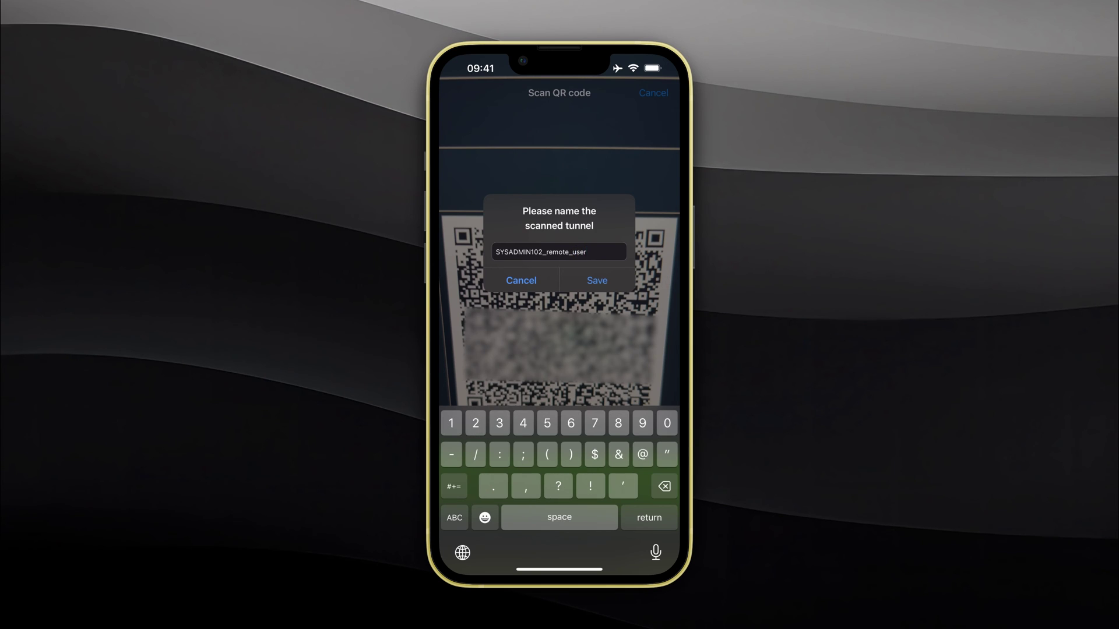
pyautogui.write('3')
pyautogui.press('Return')
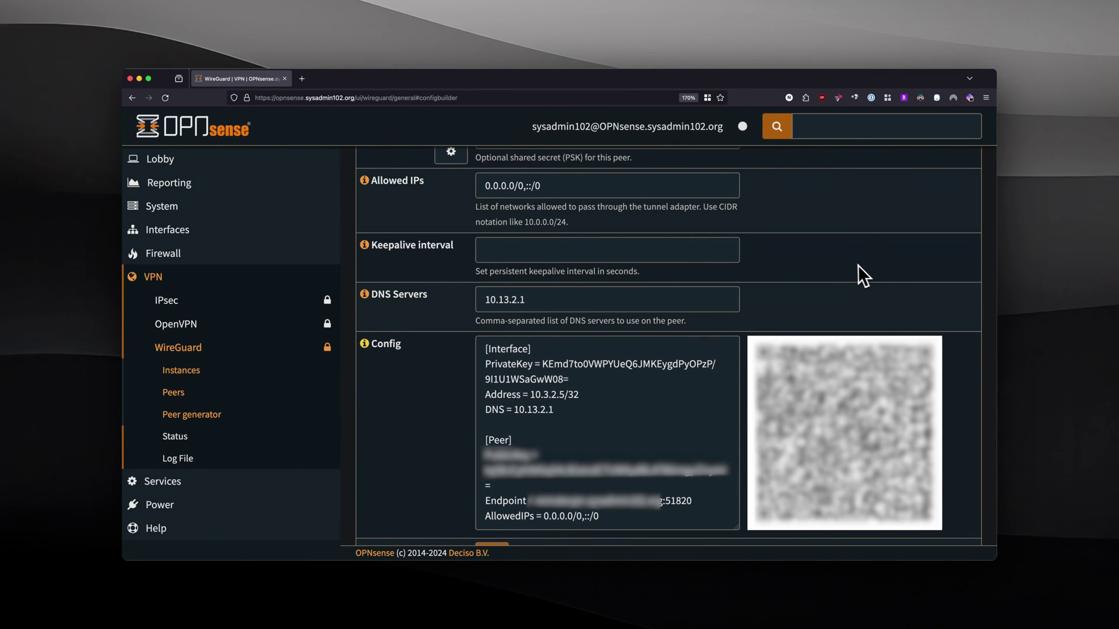
# Store the peer, generate the next one, apply the WireGuard changes, and go to the Peers list
pyautogui.scroll(-5, 841, 259)
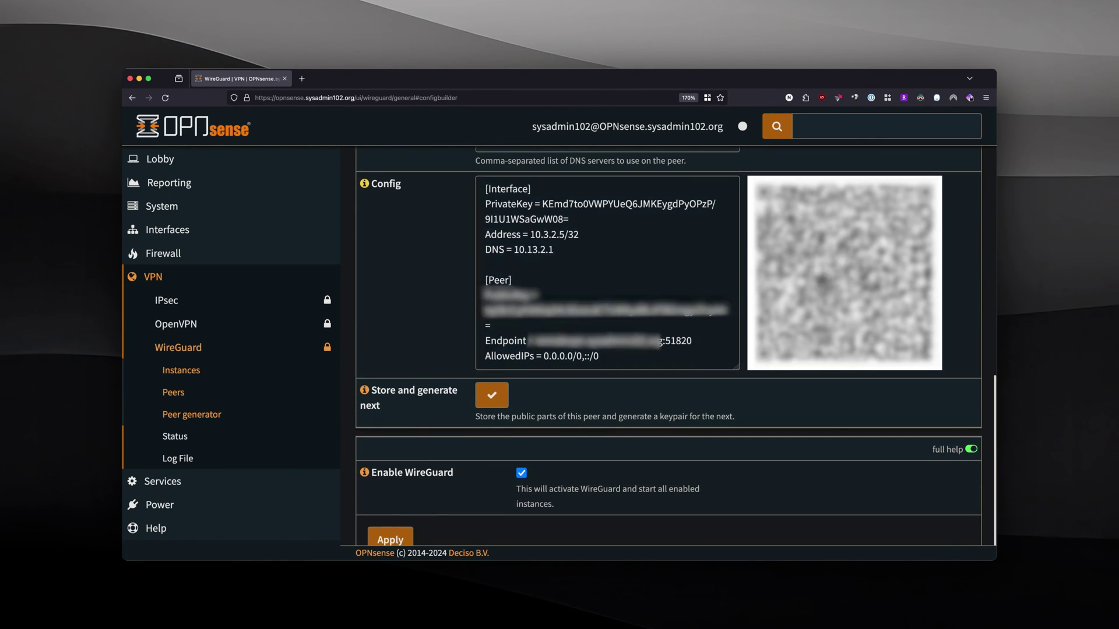
pyautogui.click(488, 402)
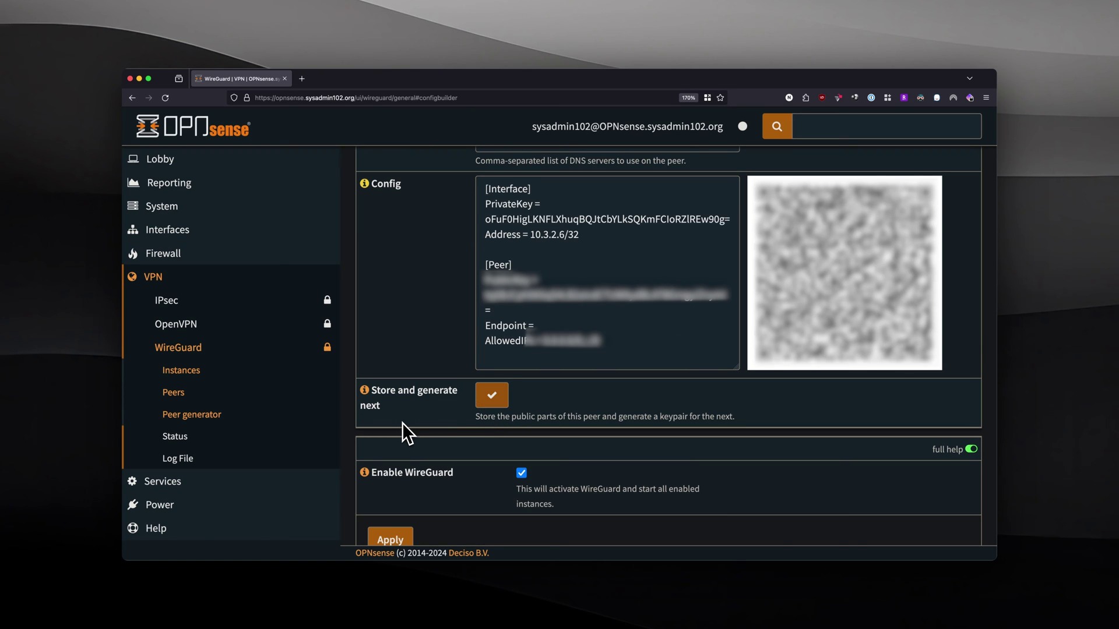
pyautogui.scroll(-1, 401, 437)
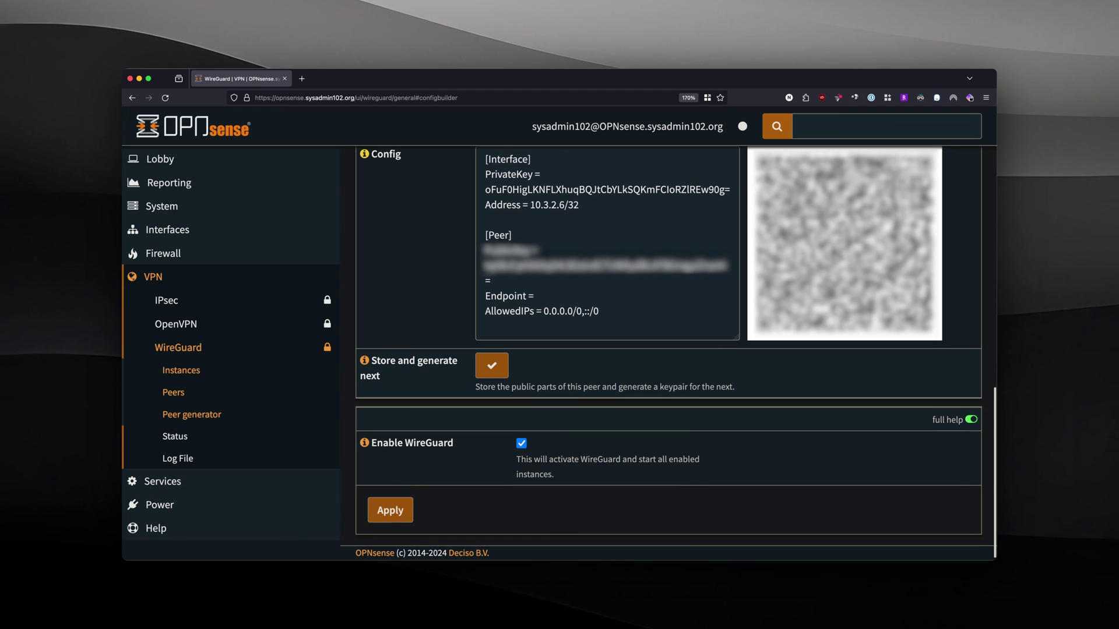
pyautogui.click(397, 518)
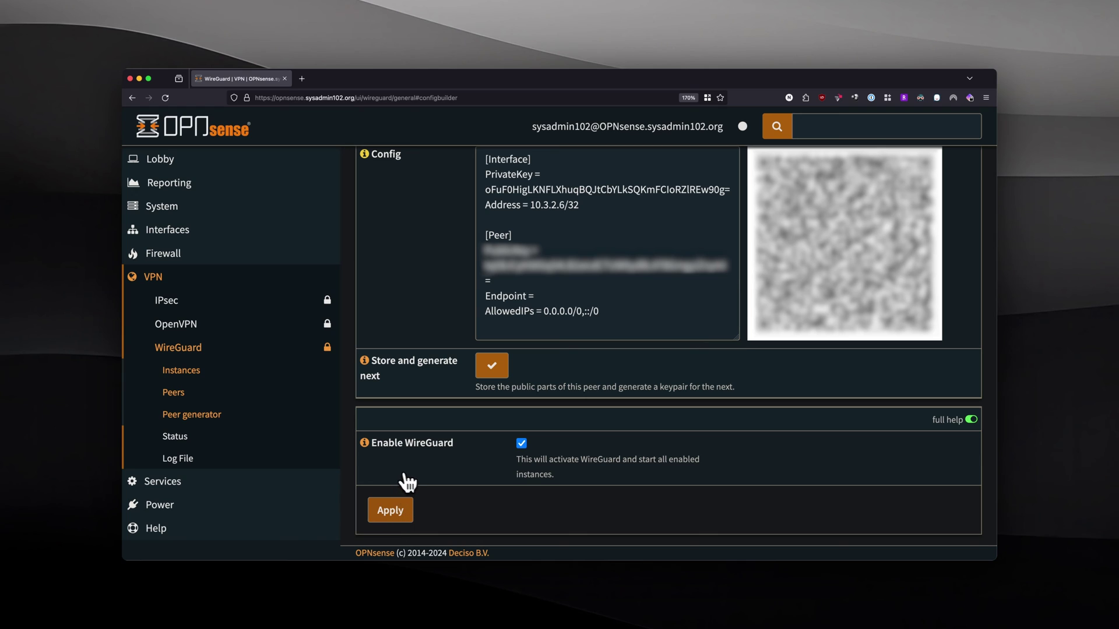
pyautogui.click(175, 399)
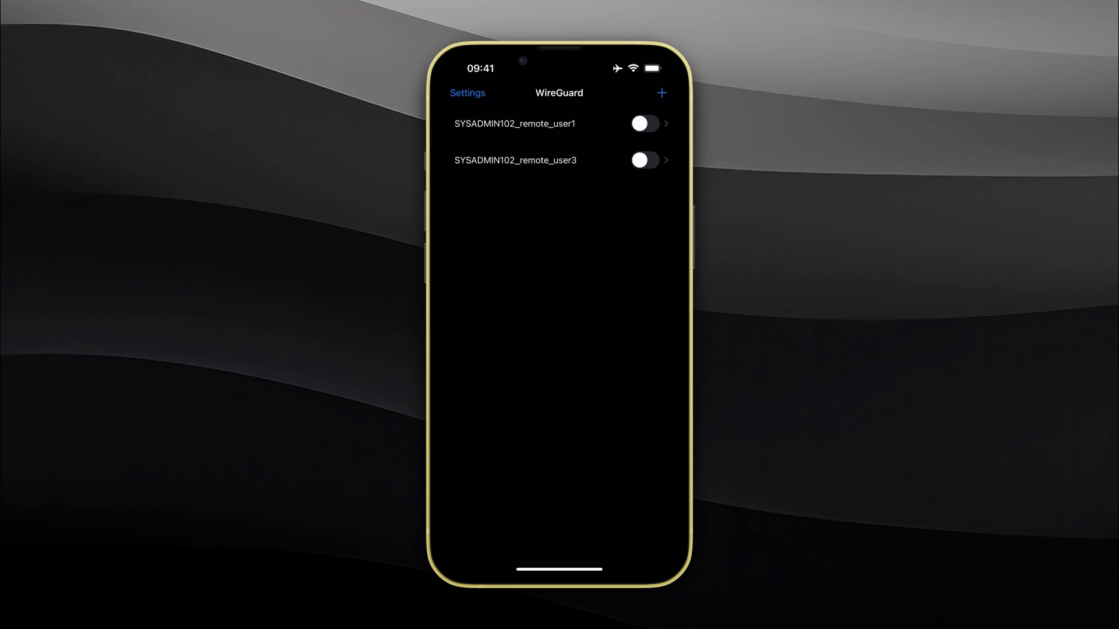
# Switch the SYSADMIN102_remote_user3 tunnel to Active on the iPhone
pyautogui.click(515, 160)
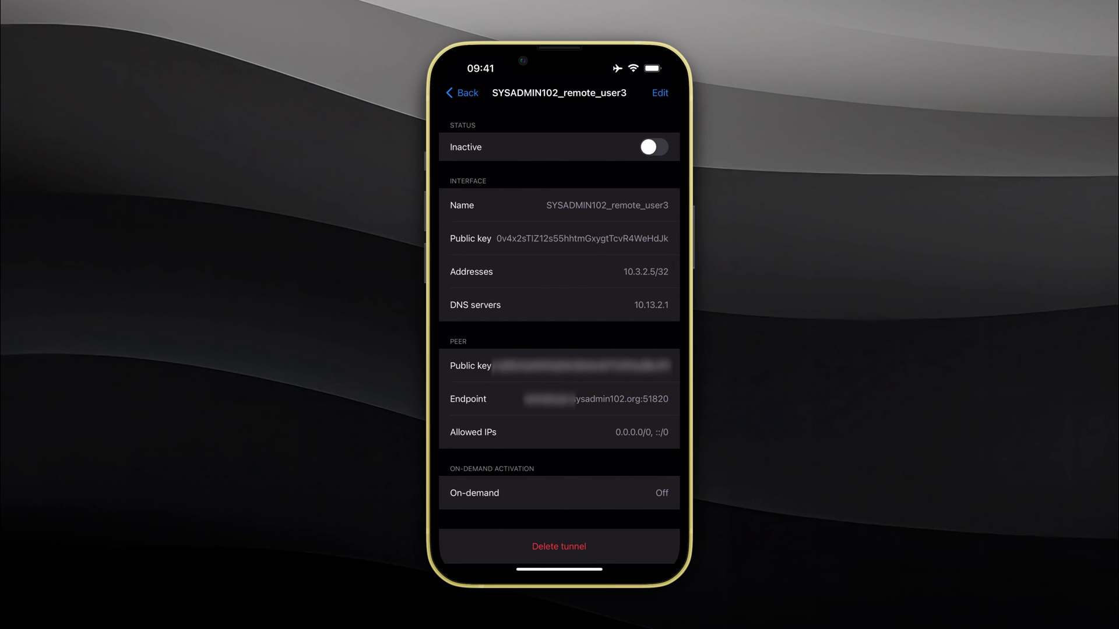
pyautogui.click(654, 147)
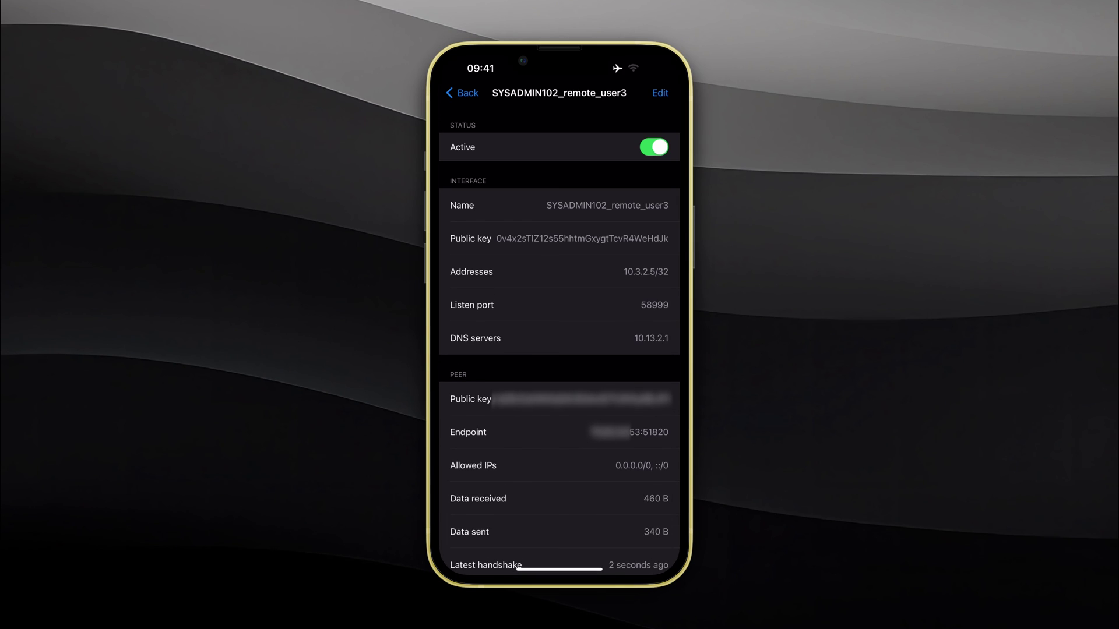
pyautogui.scroll(-2, 559, 315)
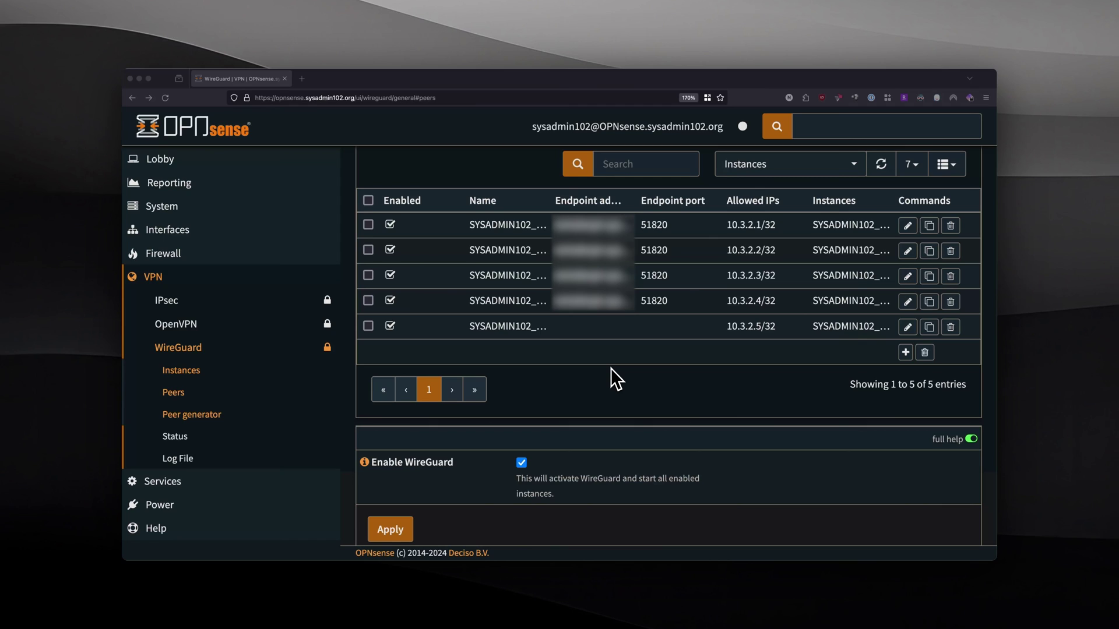
# Go to VPN > WireGuard > Status to see the handshakes and traffic for each peer
pyautogui.click(182, 438)
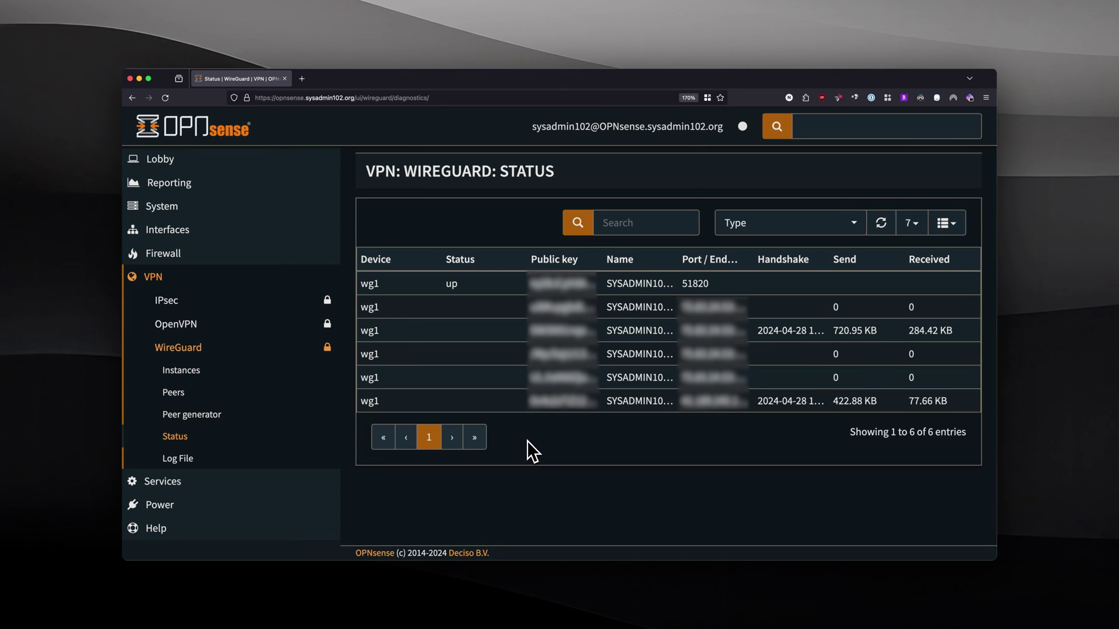